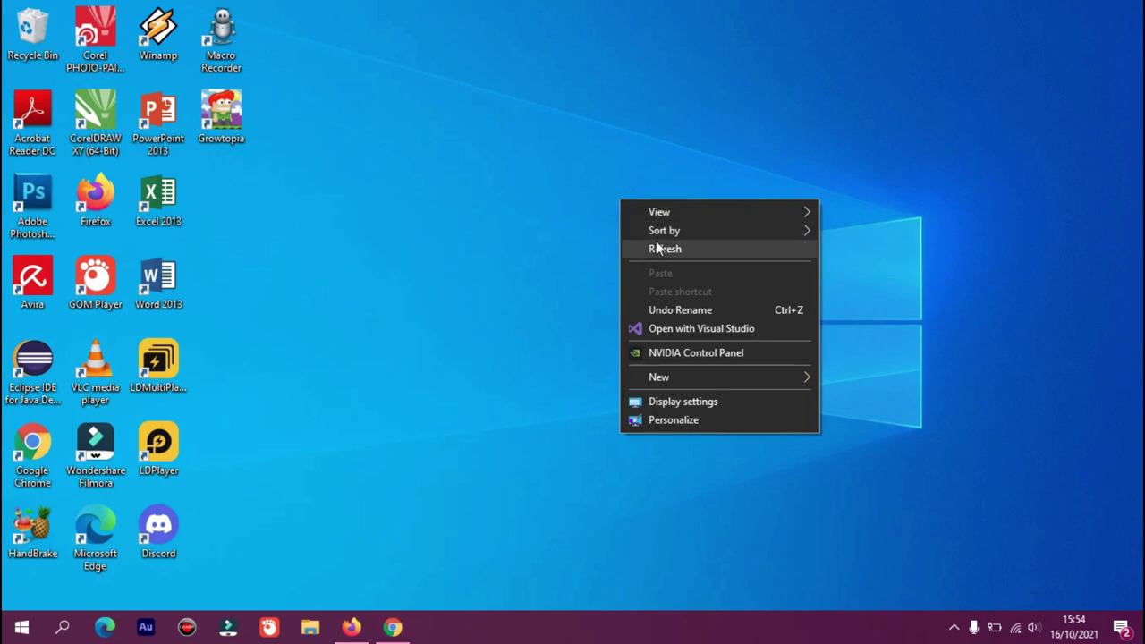
Refresh the desktop several times from its right-click menu
click(642, 248)
right_click(641, 202)
click(678, 249)
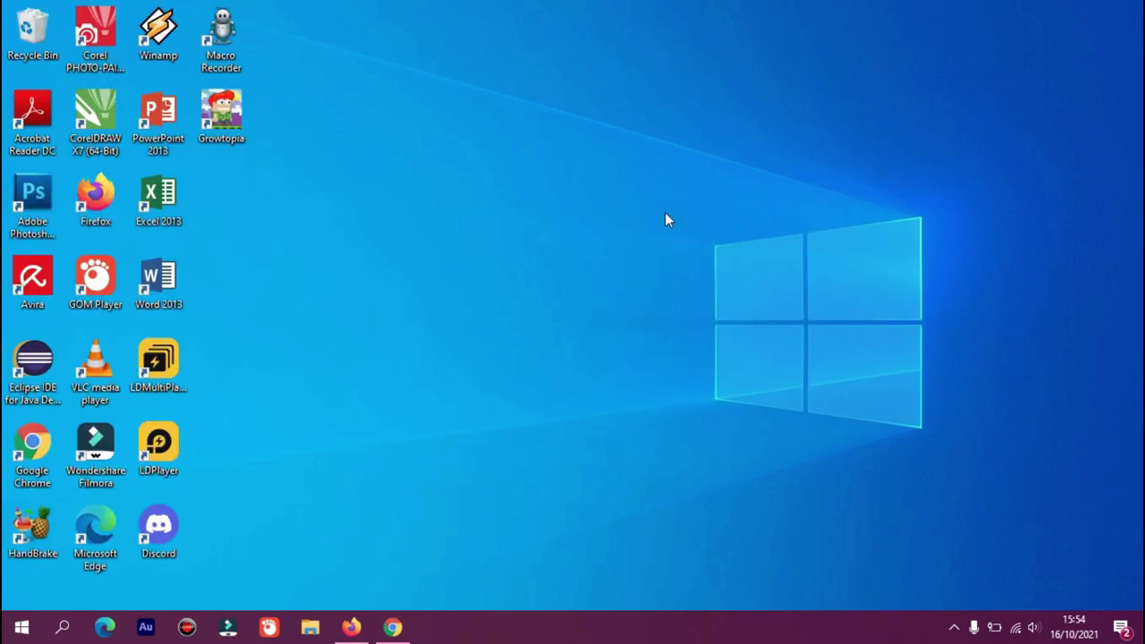
right_click(664, 212)
click(702, 271)
Check the signed-in Google account in both browsers and open the Growtopia account information email
click(397, 627)
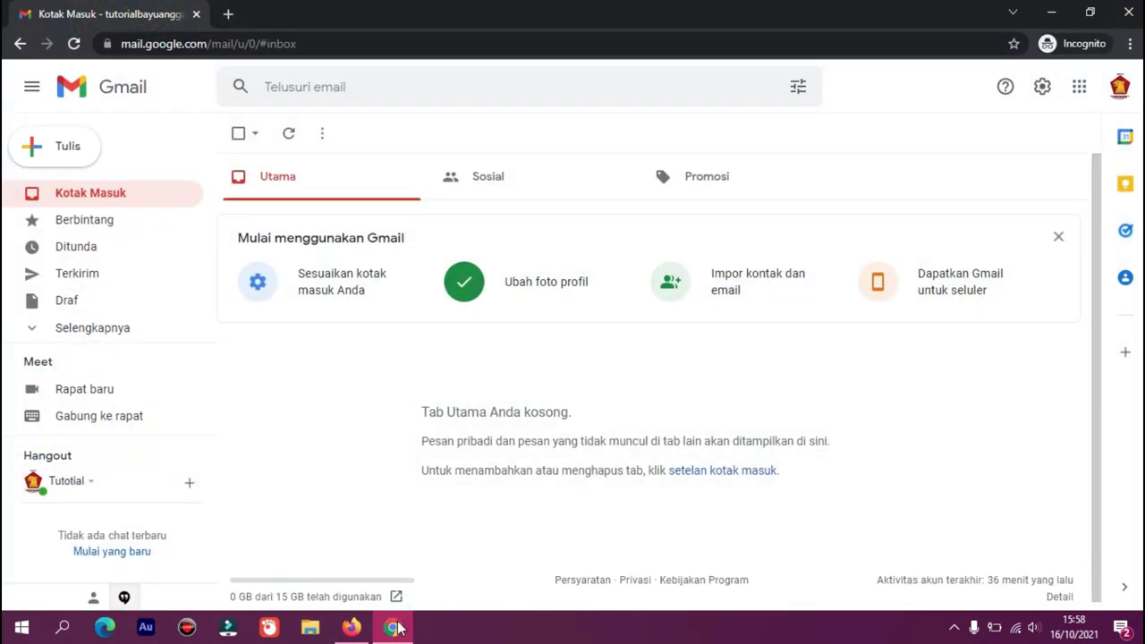
click(1119, 86)
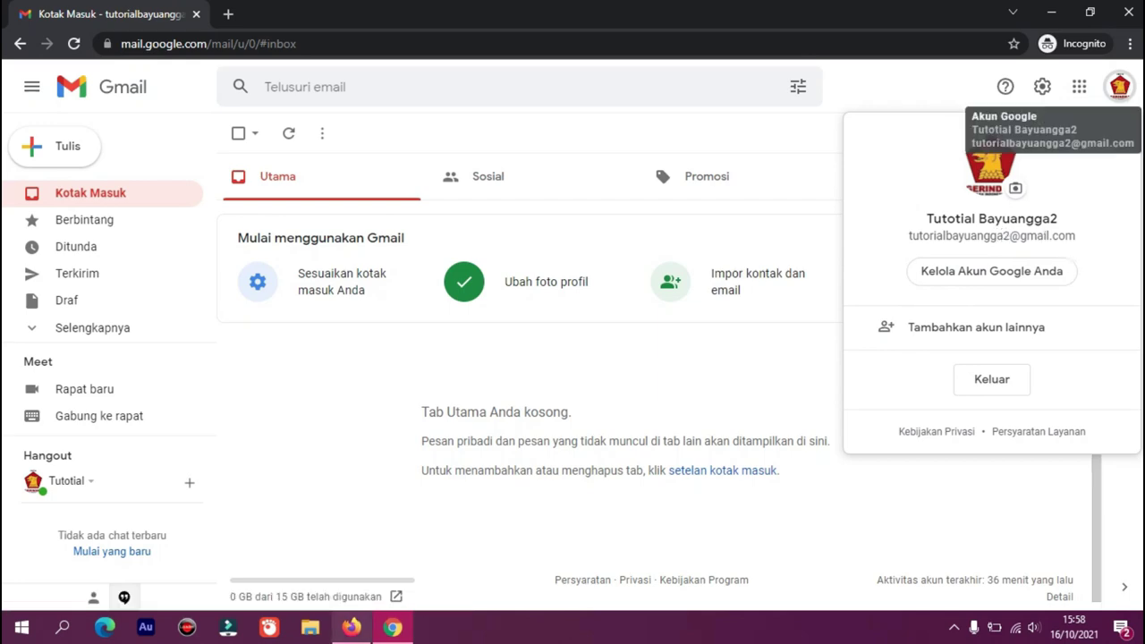
click(353, 630)
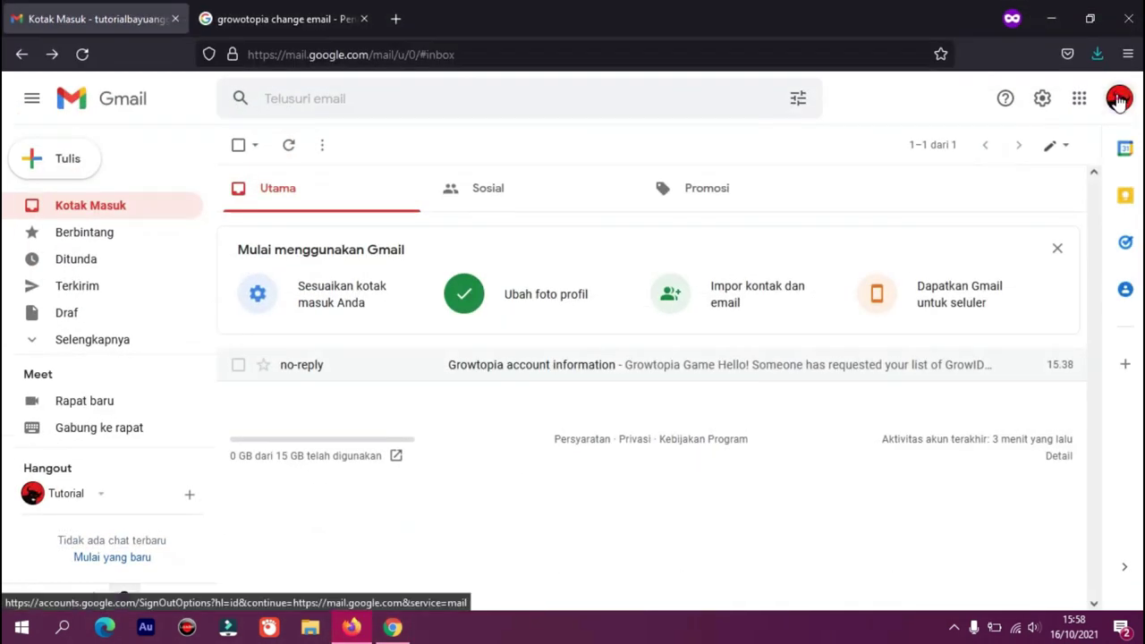
click(1119, 99)
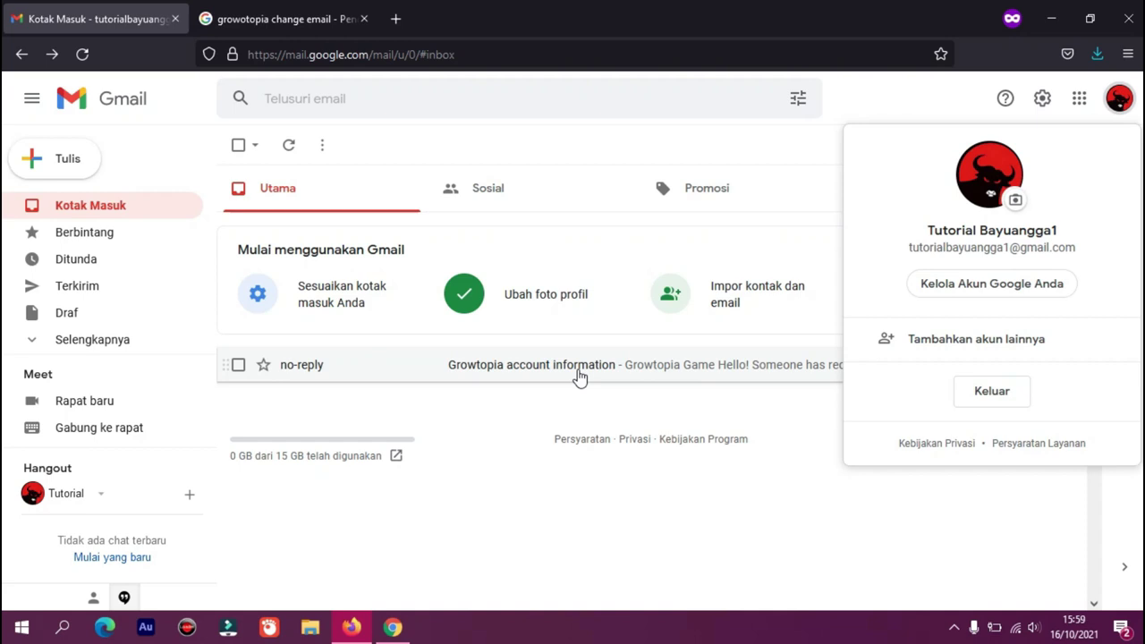
click(517, 370)
click(519, 371)
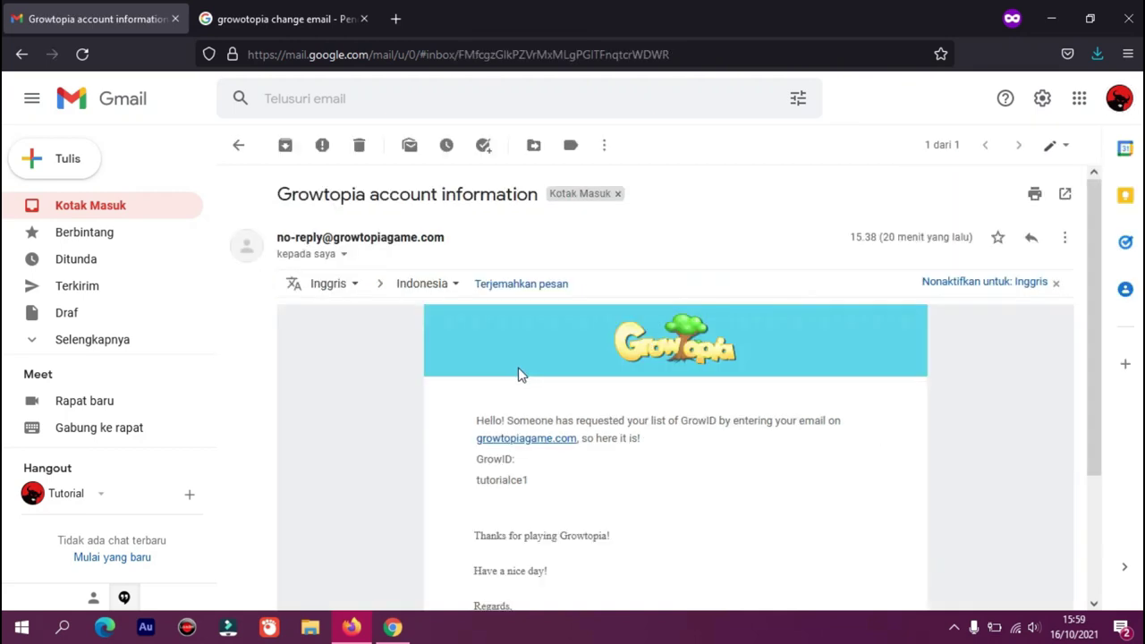
click(529, 479)
drag(529, 479, 477, 483)
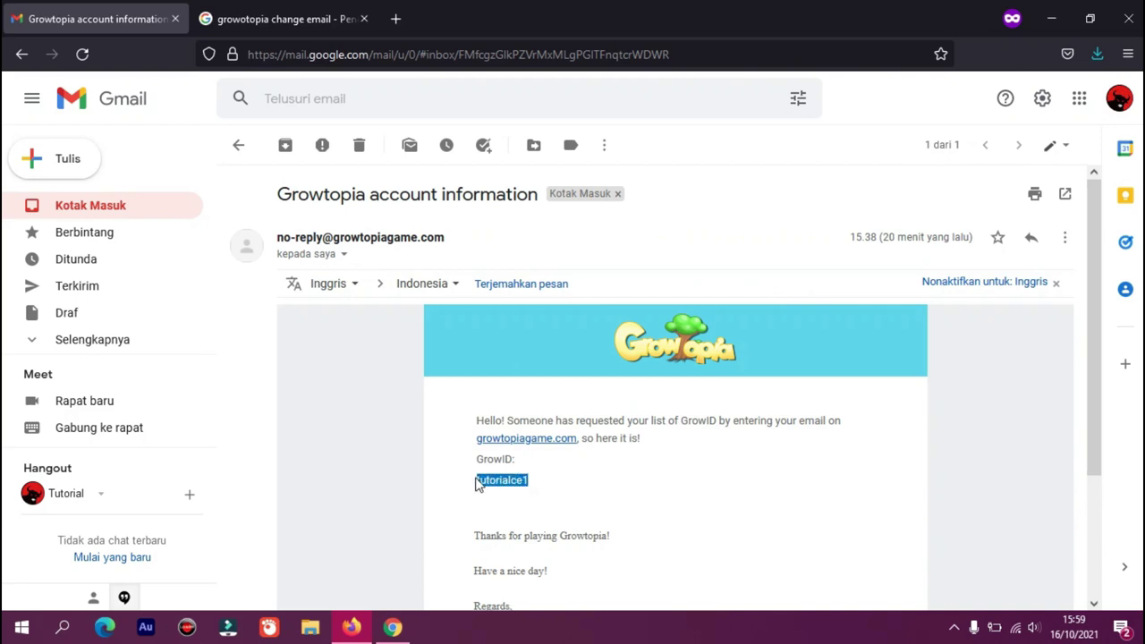
click(557, 472)
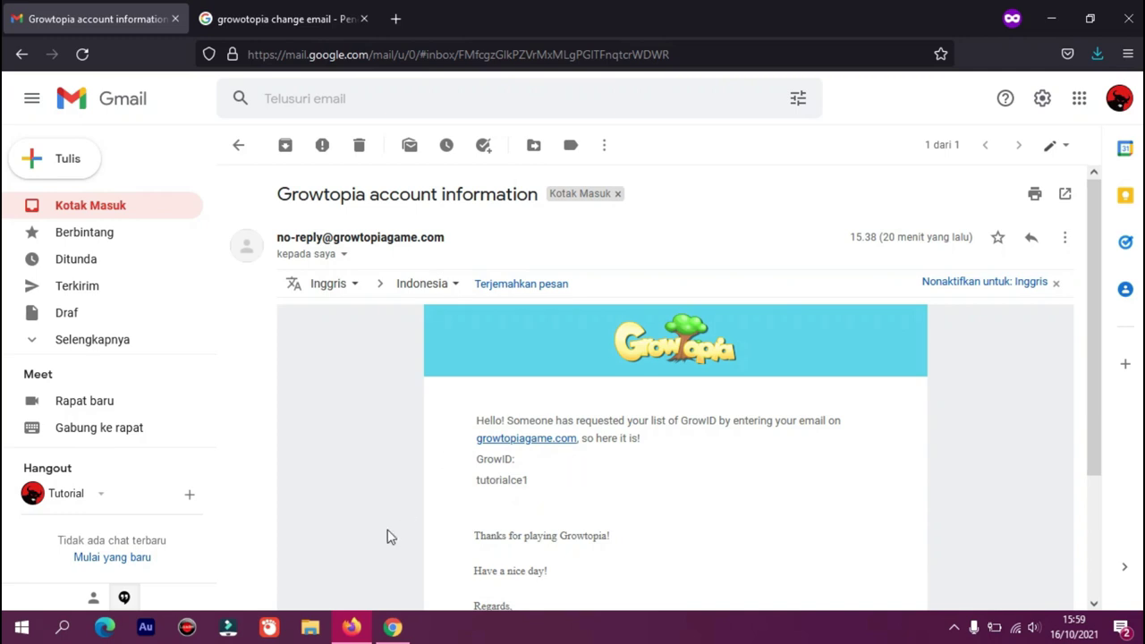
click(393, 627)
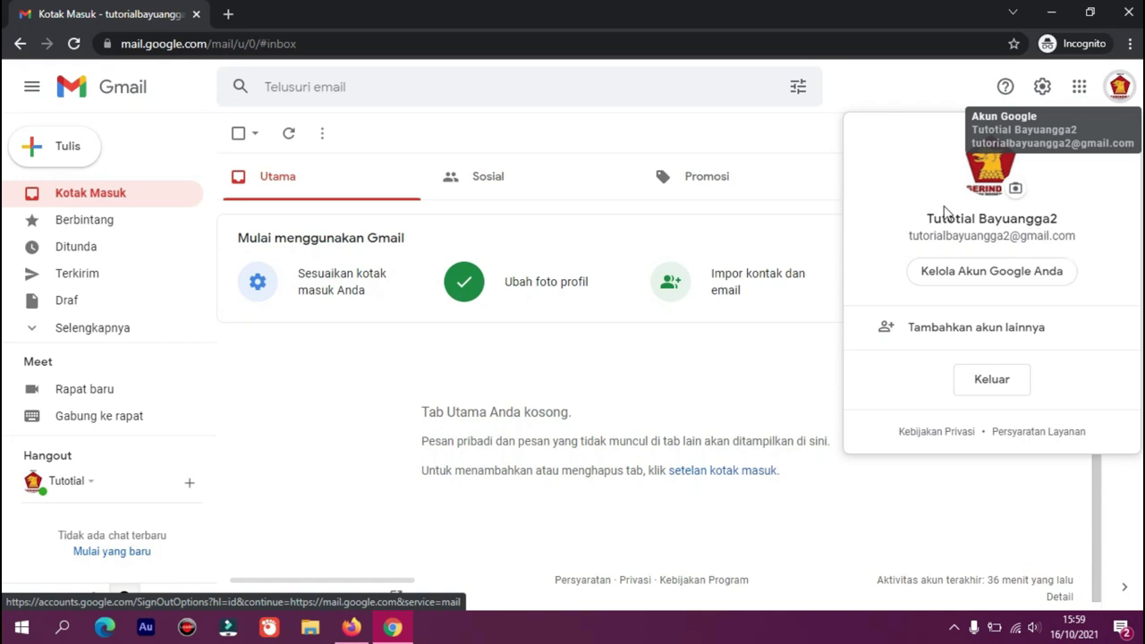
click(935, 97)
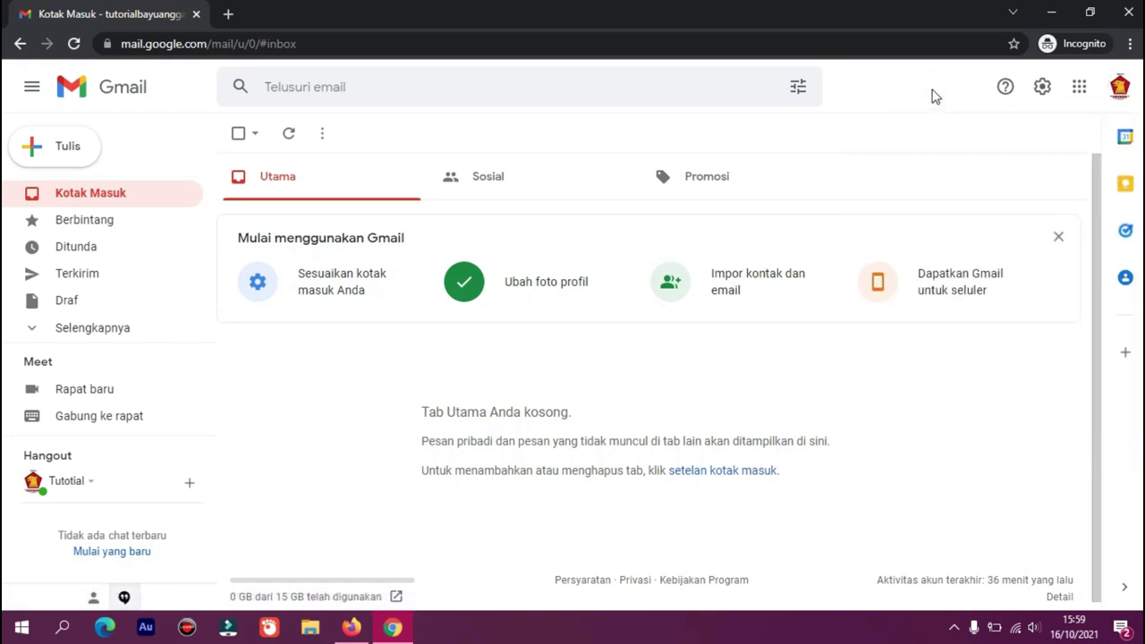
click(352, 627)
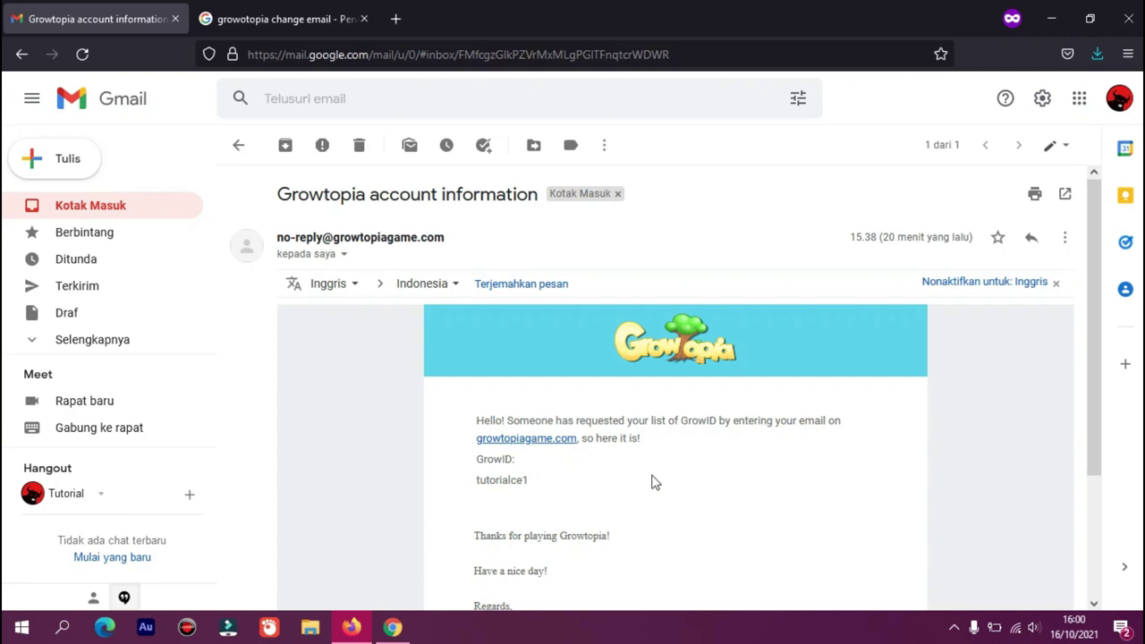
Rerun the Google search for 'growtopia change email' in the second tab
click(304, 18)
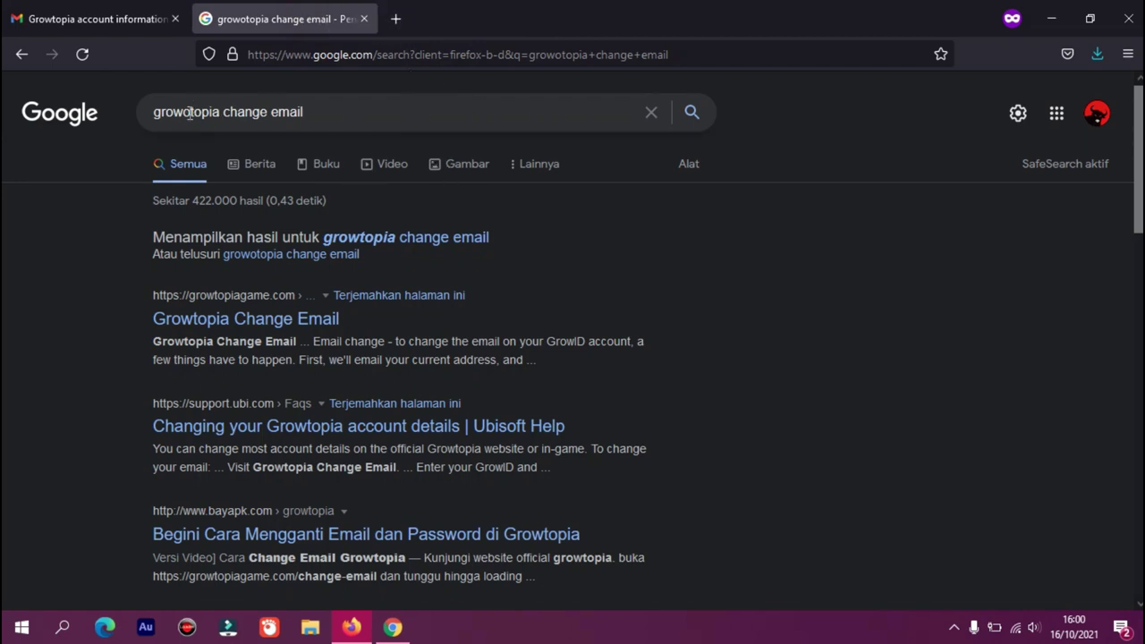
click(300, 118)
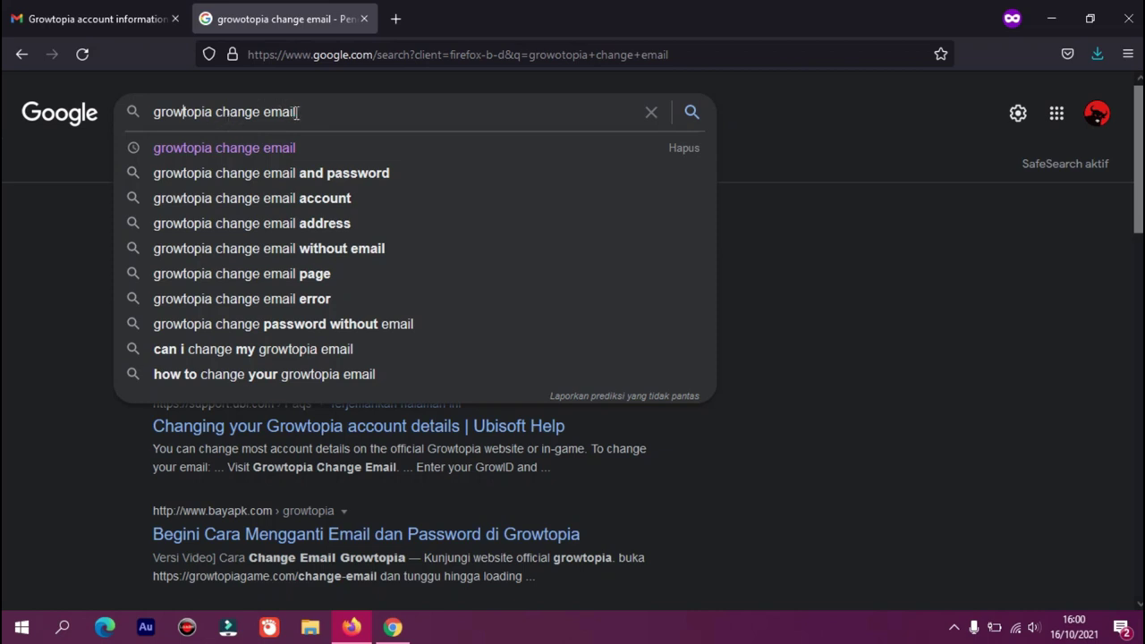
click(696, 113)
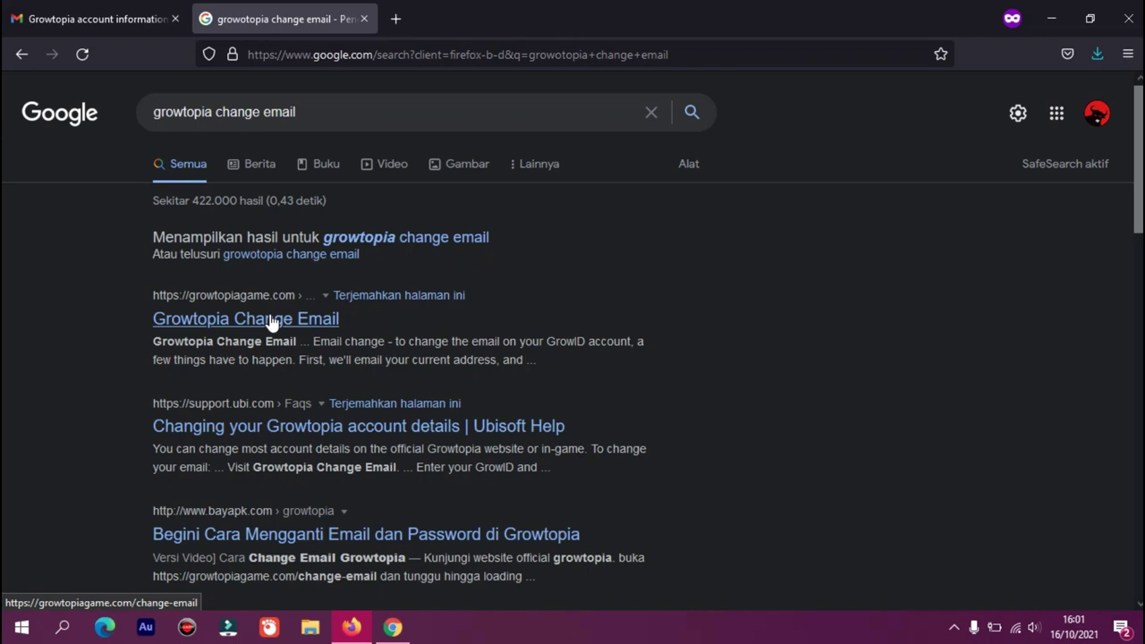
Open the 'Growtopia Change Email' result and scroll down to the GrowID field
click(273, 322)
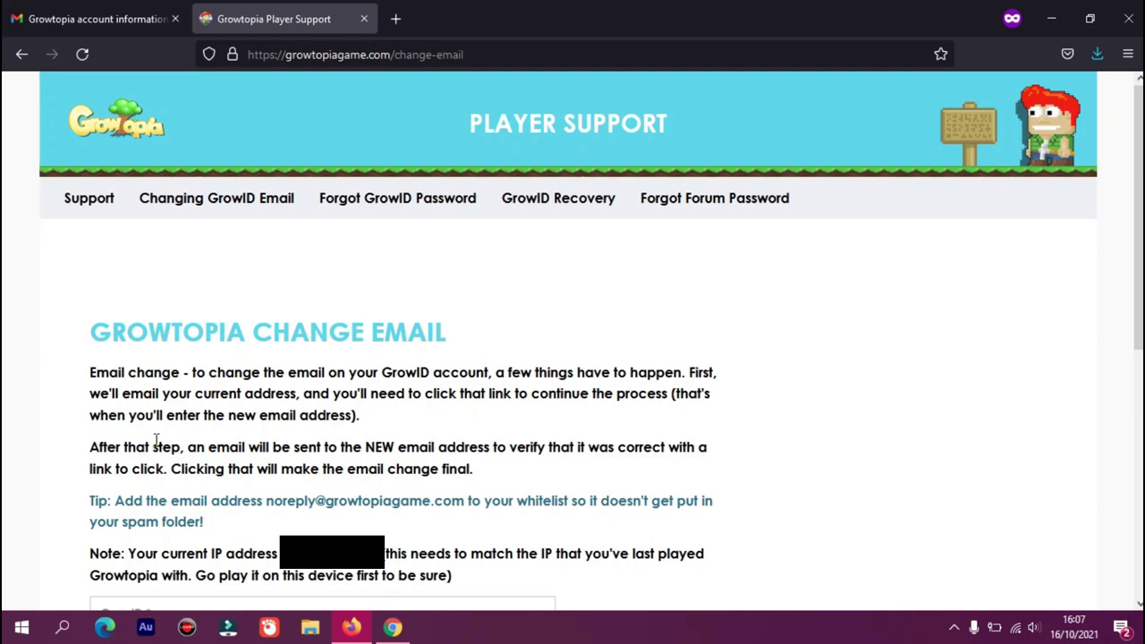
scroll(156, 440, down, 3)
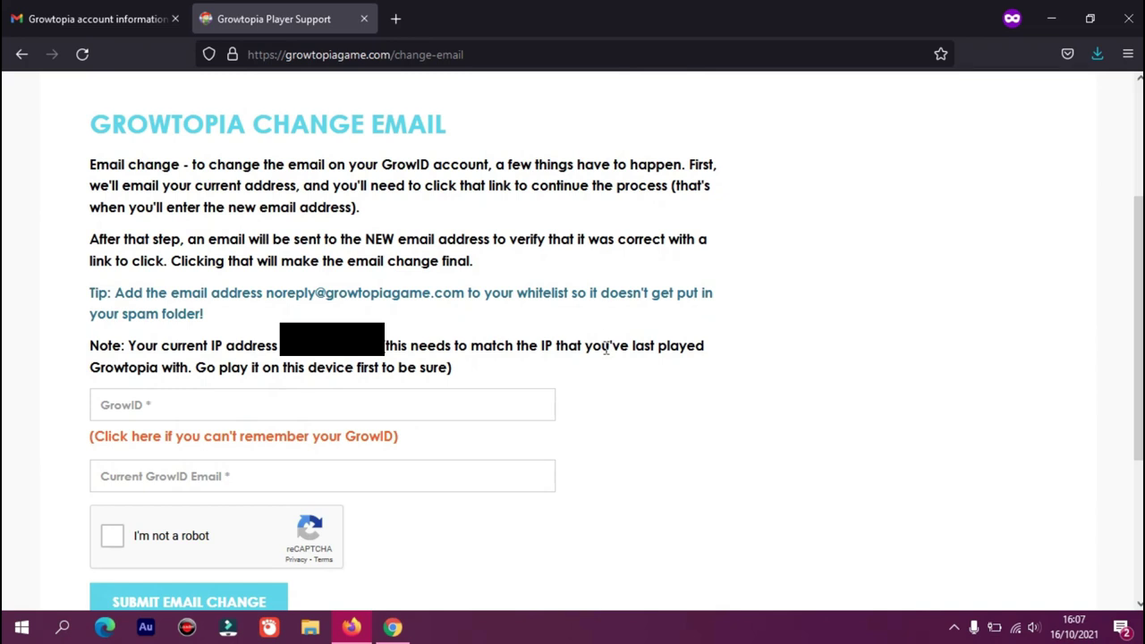
click(158, 405)
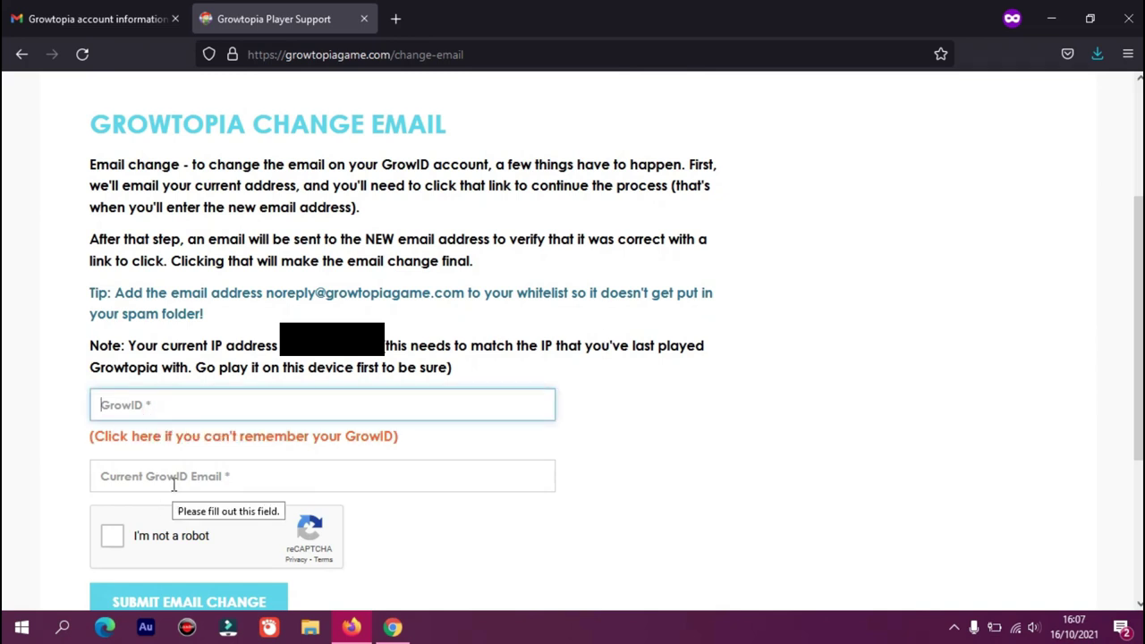
Enter the GrowID and current GrowID e-mail address, then tick 'I'm not a robot'
click(220, 477)
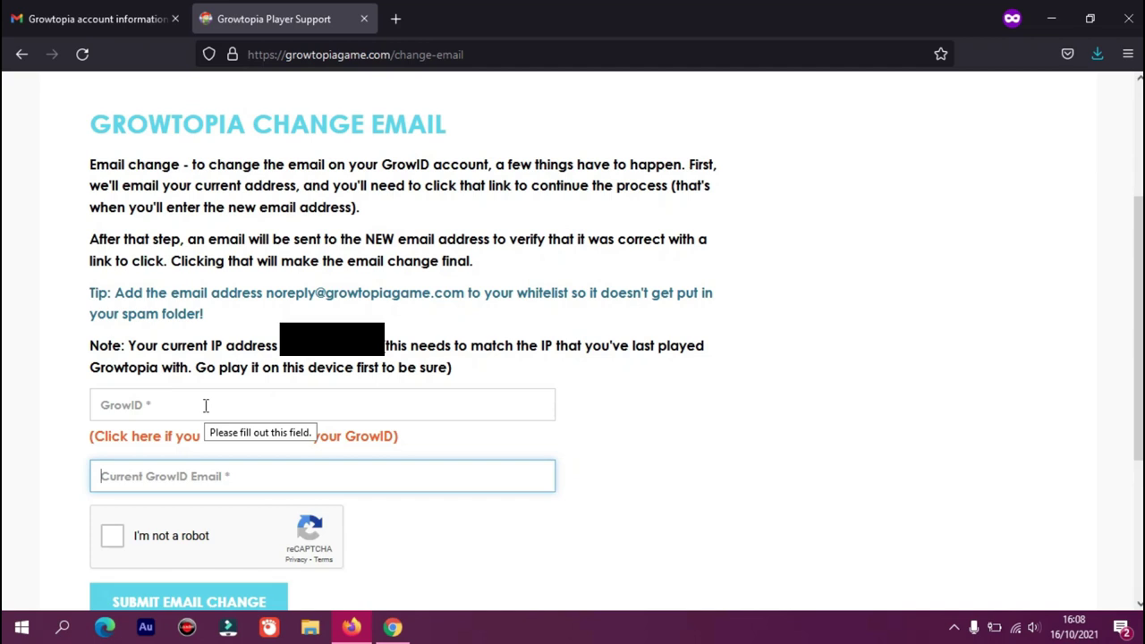
click(134, 407)
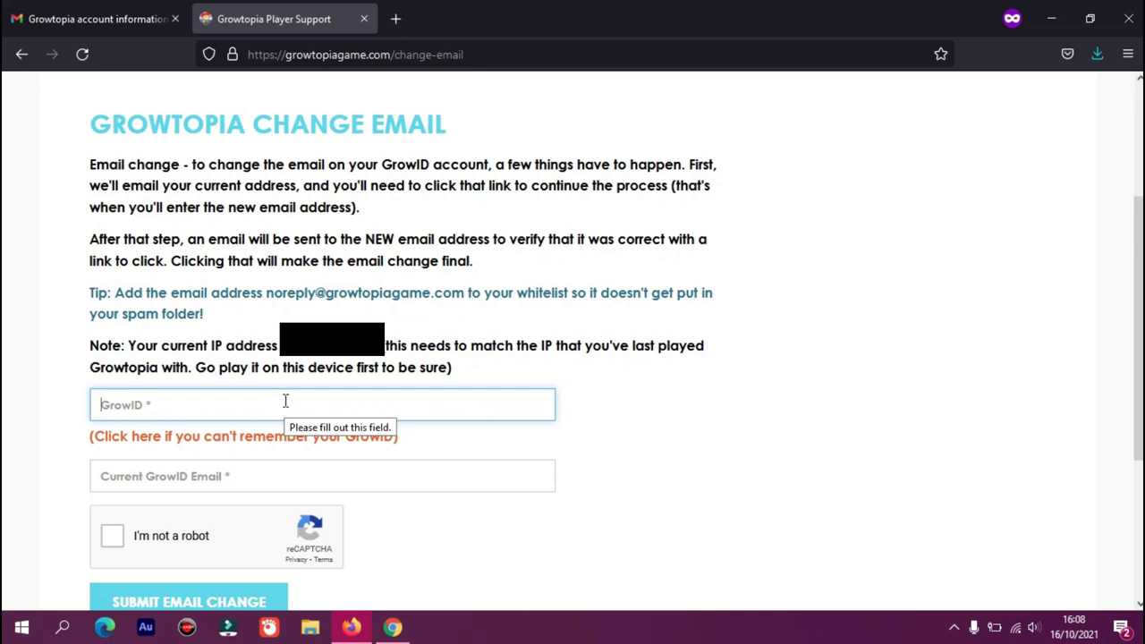
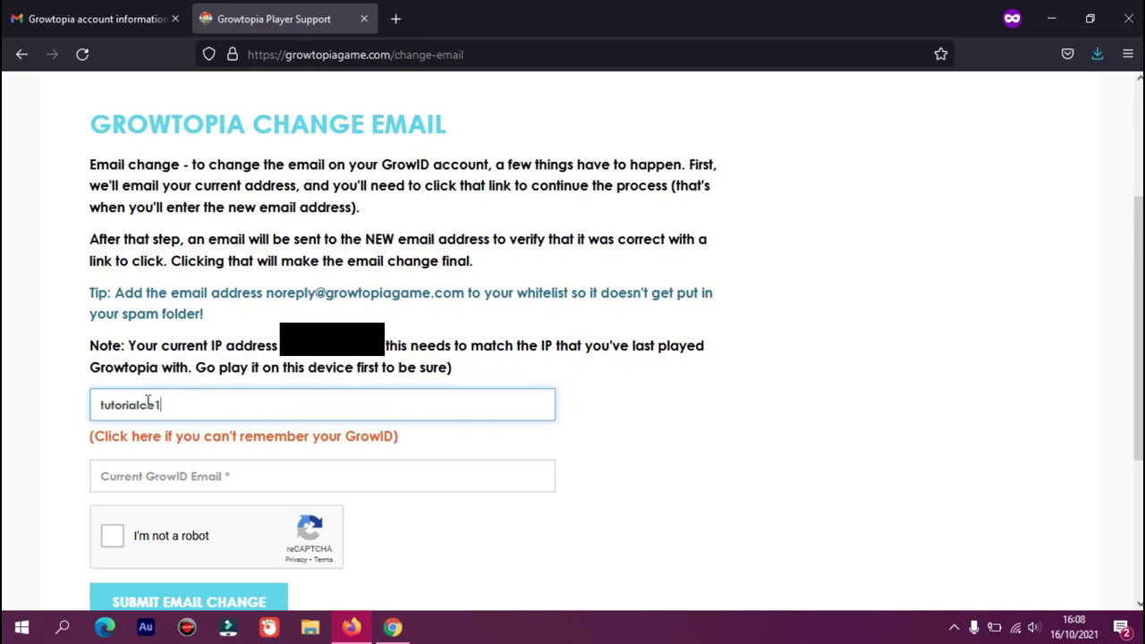
click(176, 478)
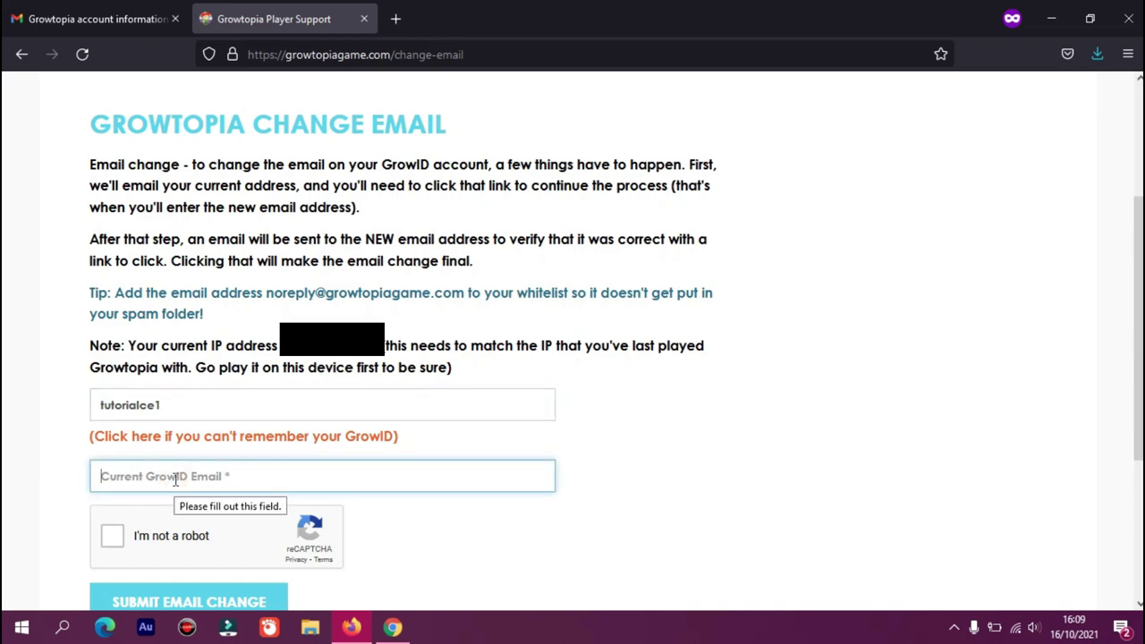
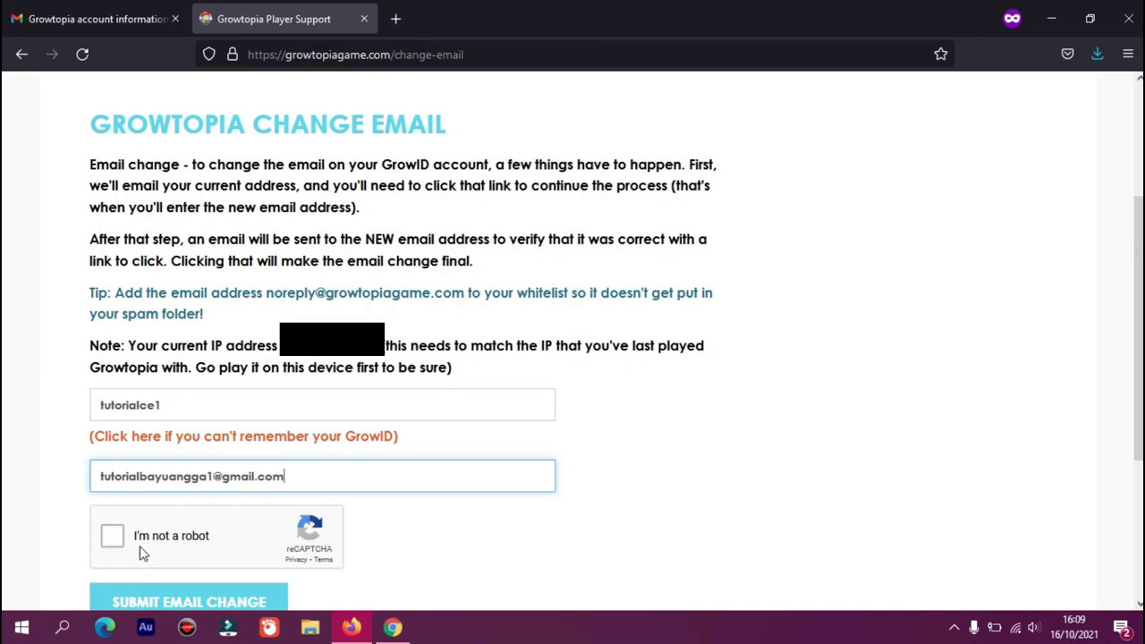
click(112, 539)
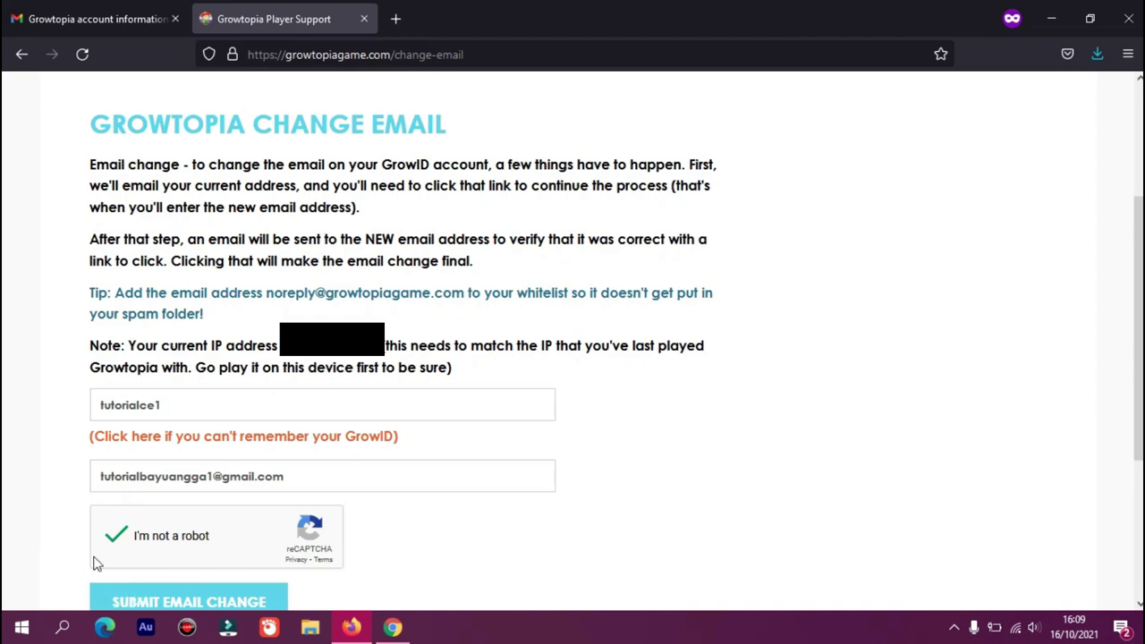
Send the form with the SUBMIT EMAIL CHANGE button
click(172, 602)
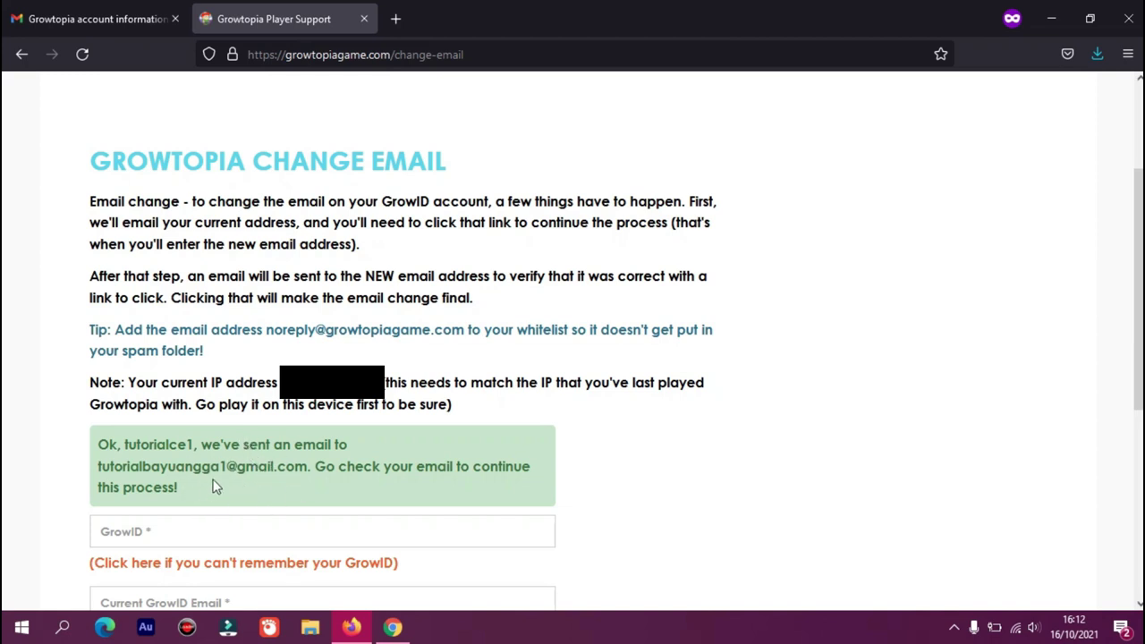
Return to the Gmail inbox and open the 'Email change request for Growtopia account' message
click(68, 11)
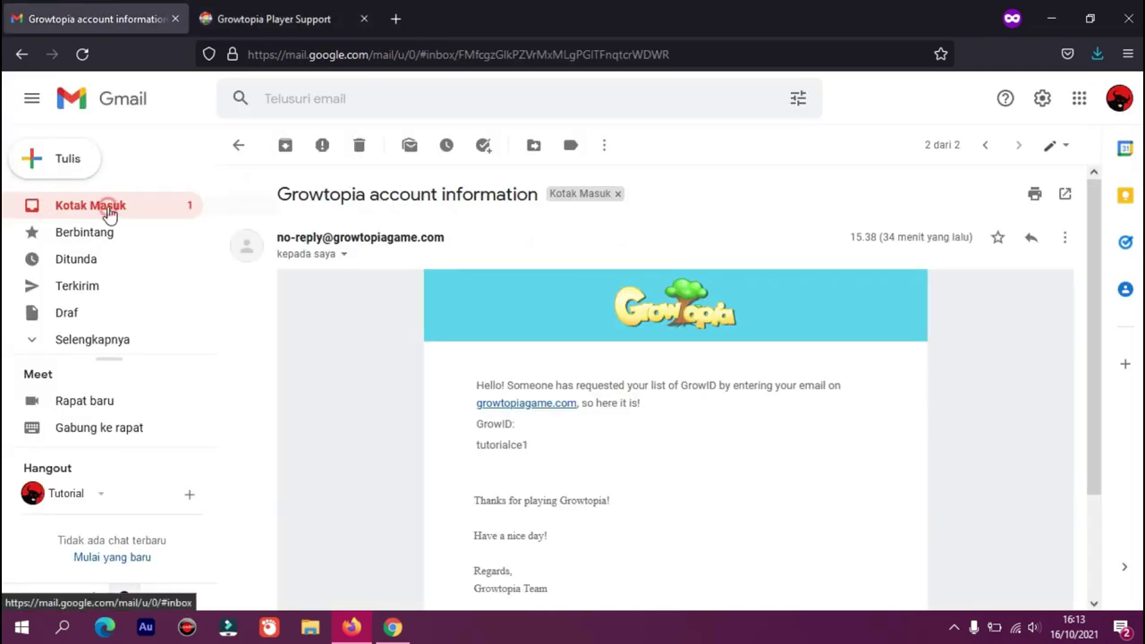
click(105, 210)
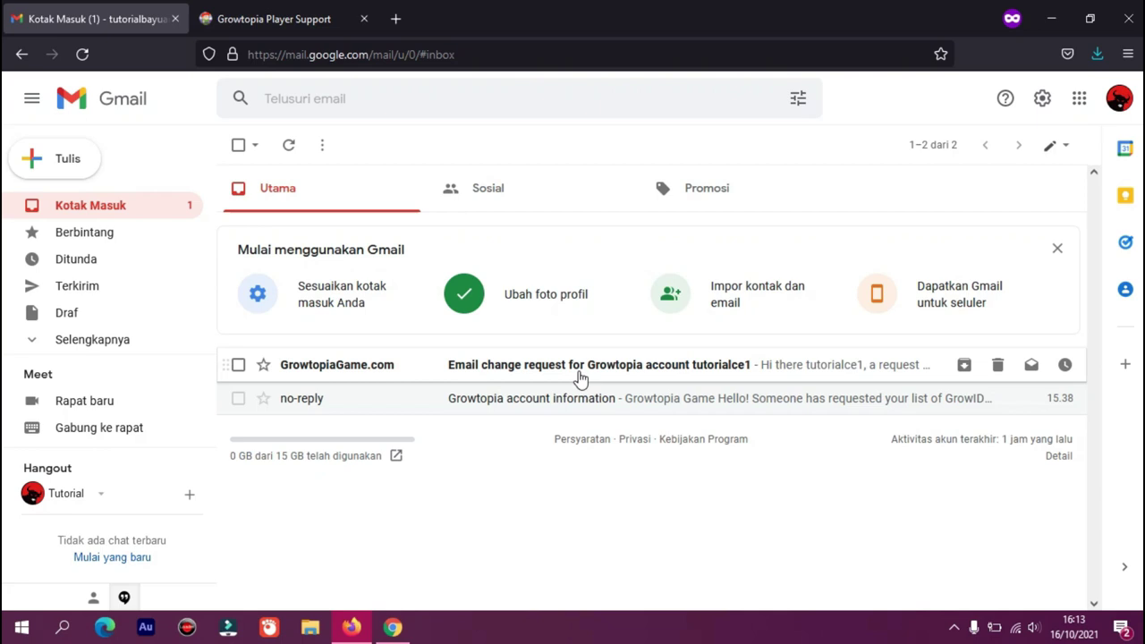
click(566, 373)
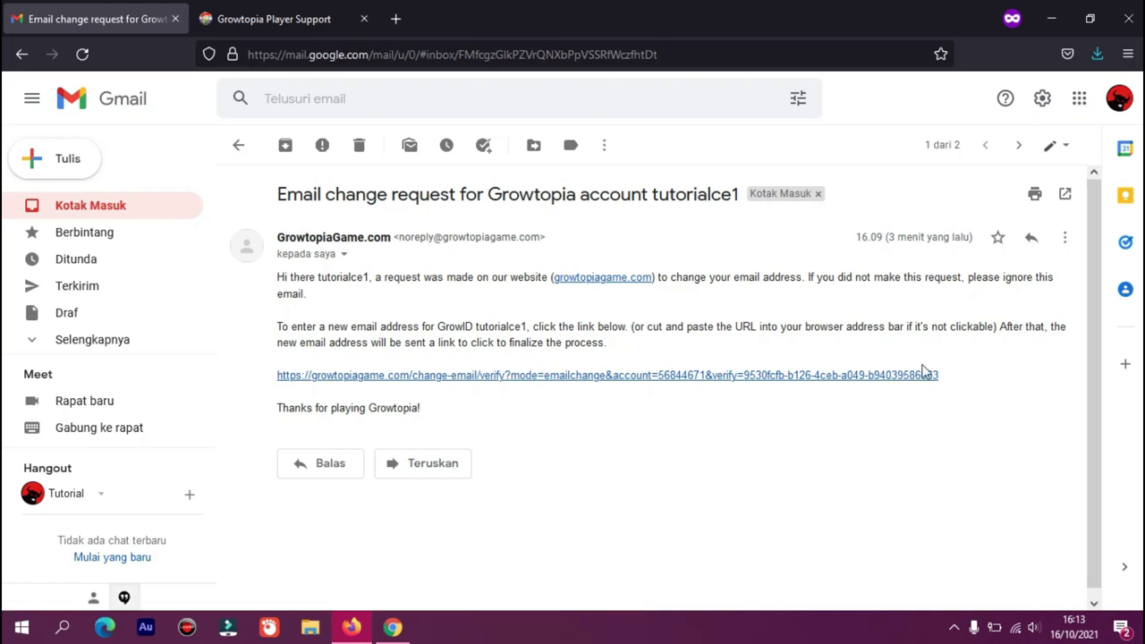
drag(954, 383, 422, 384)
click(371, 277)
drag(954, 376, 428, 394)
click(428, 394)
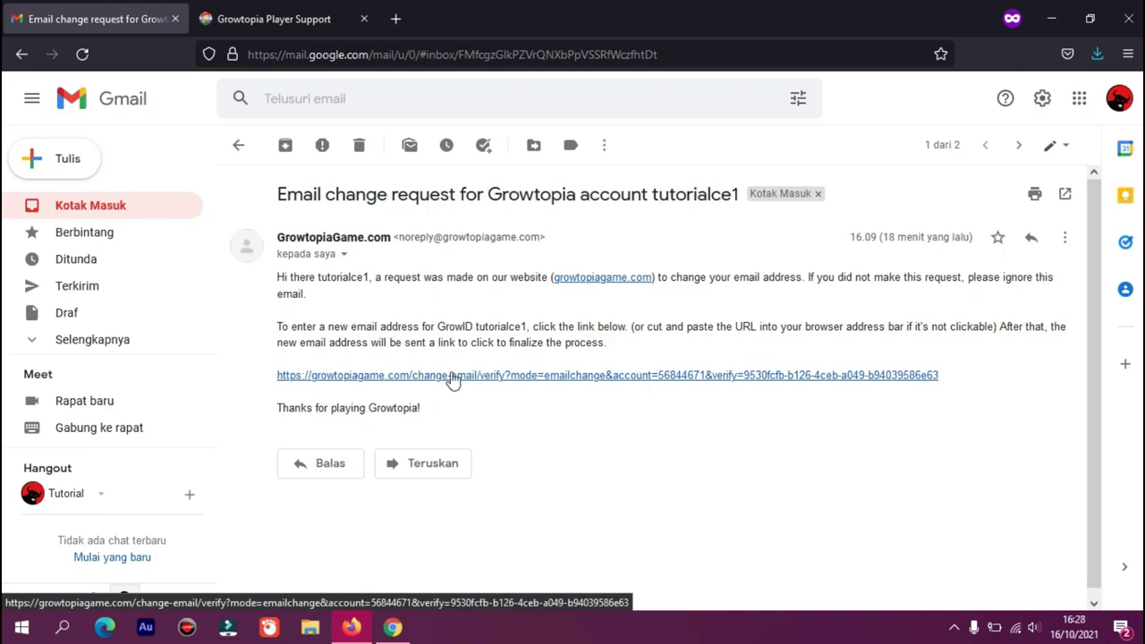
Follow the change-email verification link to Growtopia's step 2 page and select the prefilled email
click(454, 376)
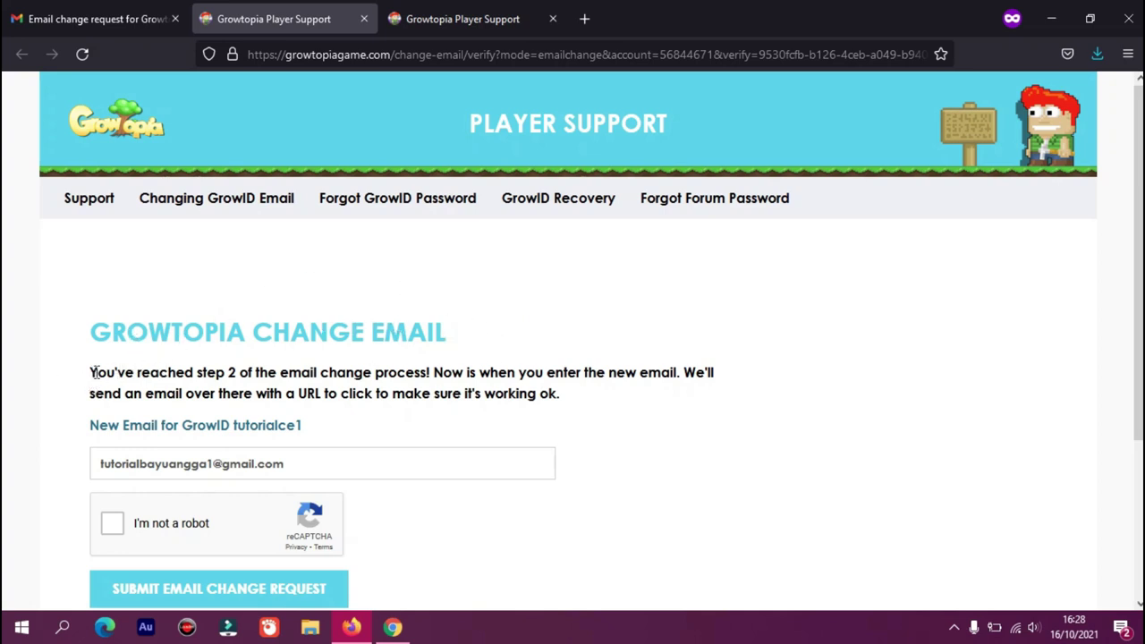
drag(96, 372, 399, 372)
click(413, 390)
drag(298, 465, 80, 456)
Switch back to the Growtopia step 2 page and delete the prefilled New Email text
click(326, 463)
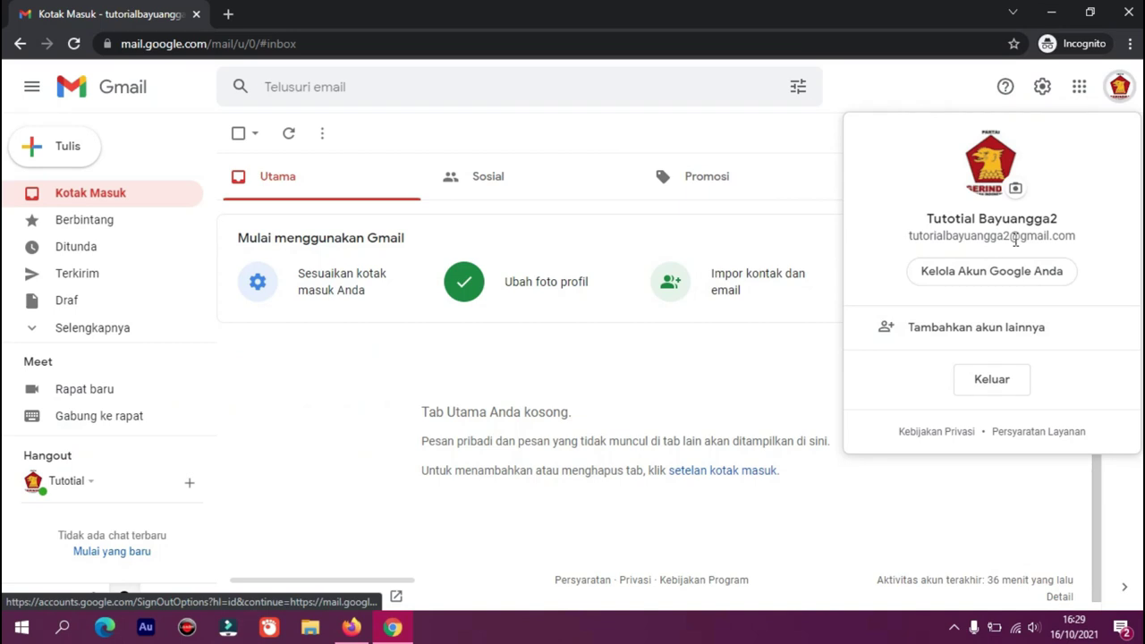
click(351, 630)
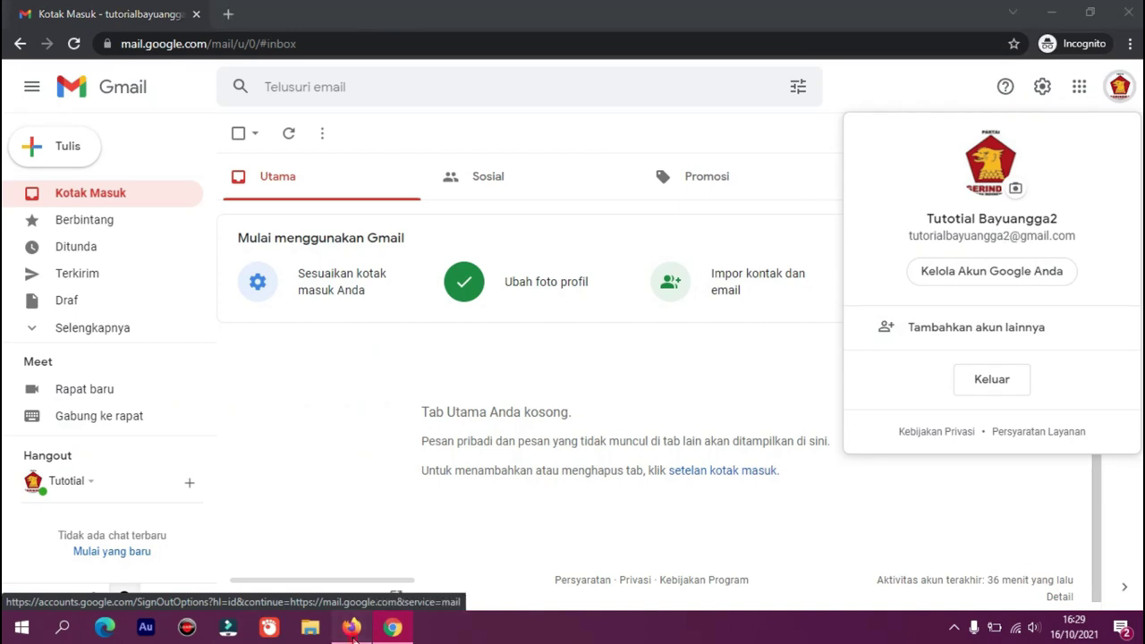
key(BackSpace)
key(BackSpace)
key(BackSpace)
key(BackSpace)
key(BackSpace)
key(BackSpace)
key(BackSpace)
key(BackSpace)
key(BackSpace)
key(BackSpace)
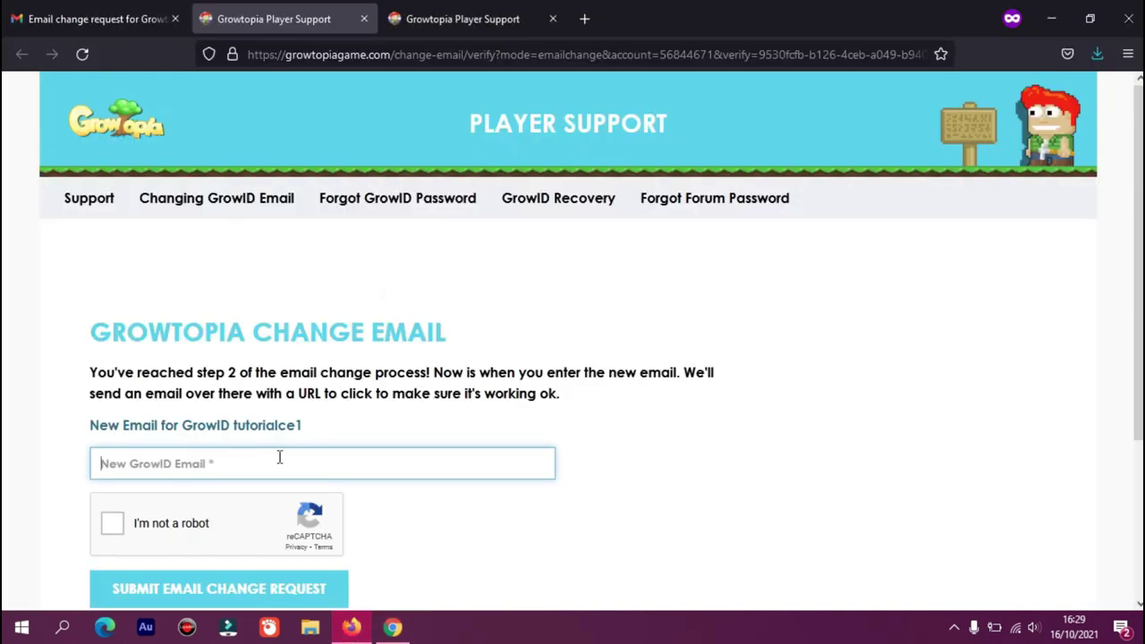
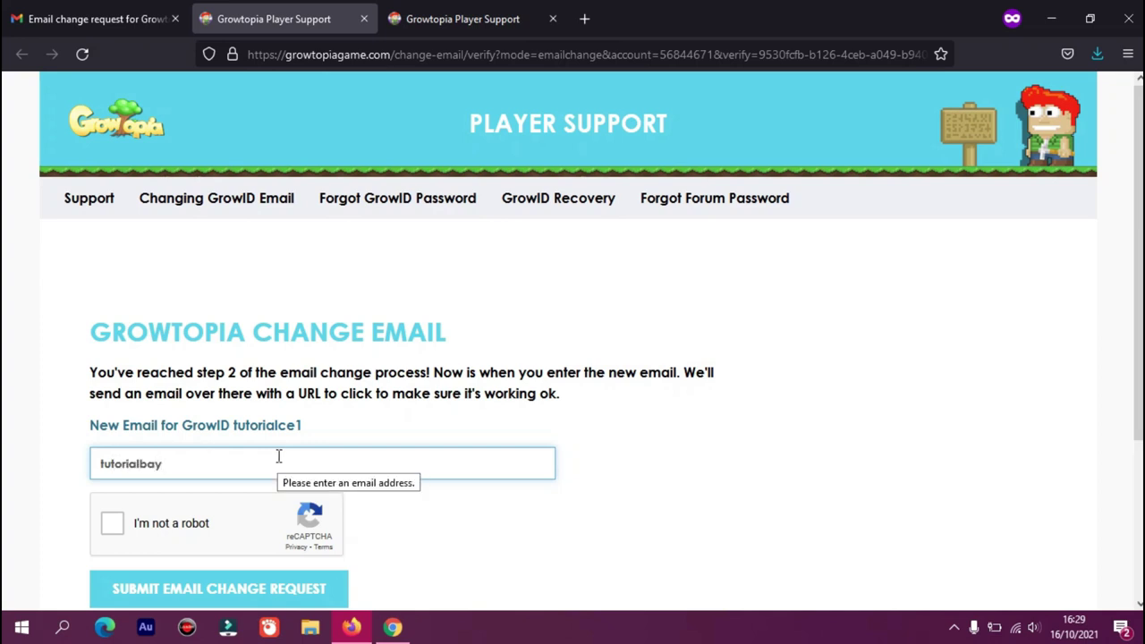
Type the new Gmail address into the New GrowID Email field, fixing the typos
text(com)
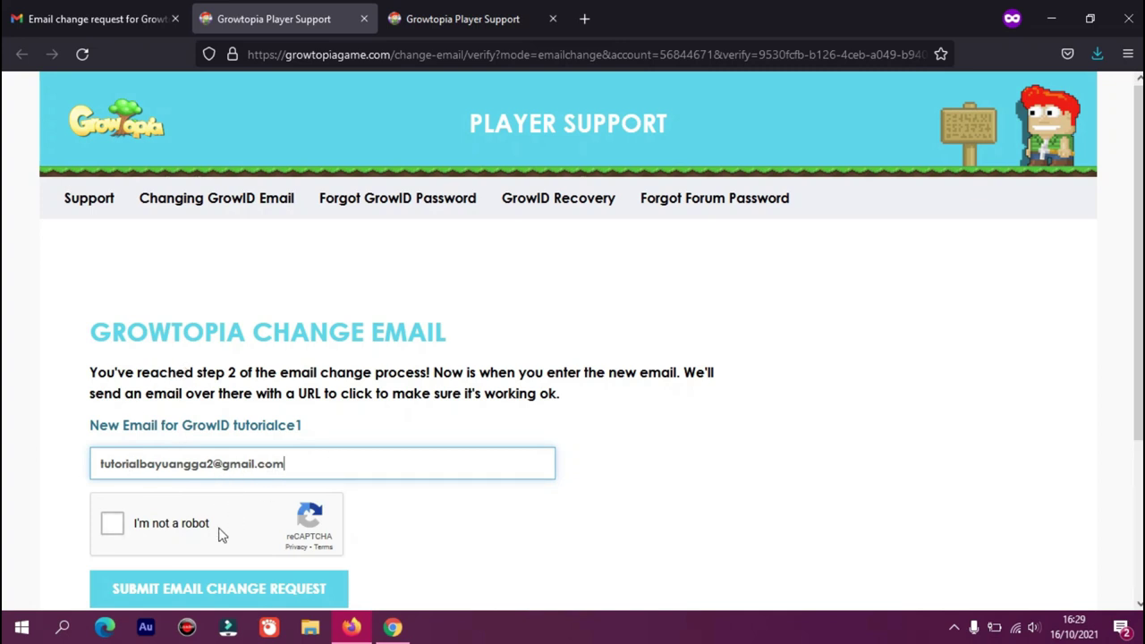
Solve the traffic-light reCAPTCHA and send the form with SUBMIT EMAIL CHANGE REQUEST
click(114, 525)
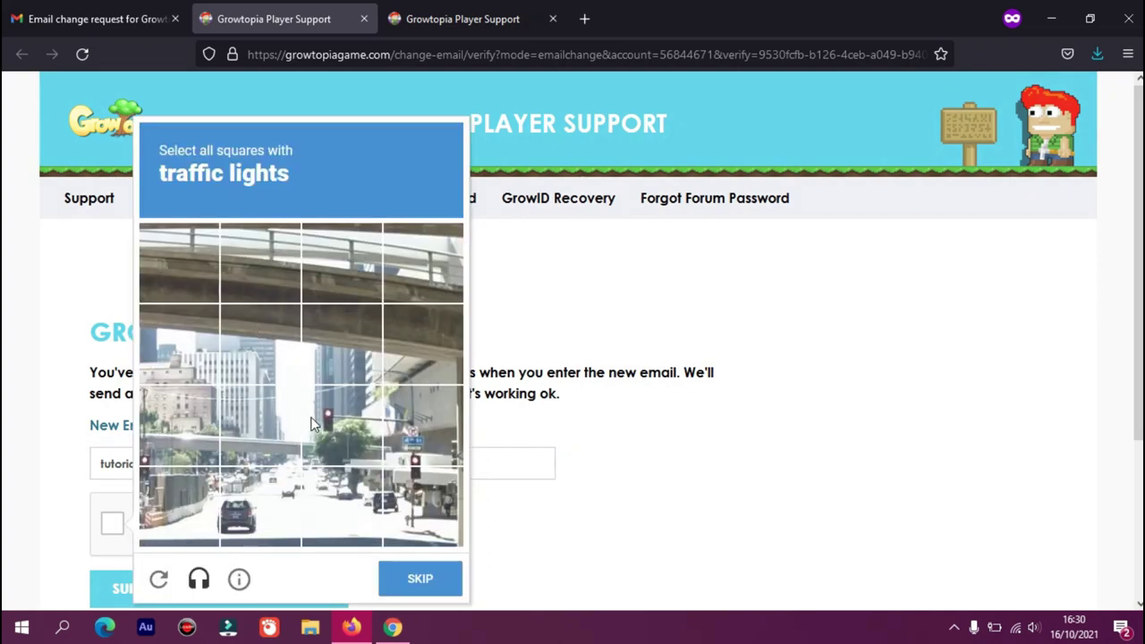
click(333, 405)
click(413, 434)
click(419, 493)
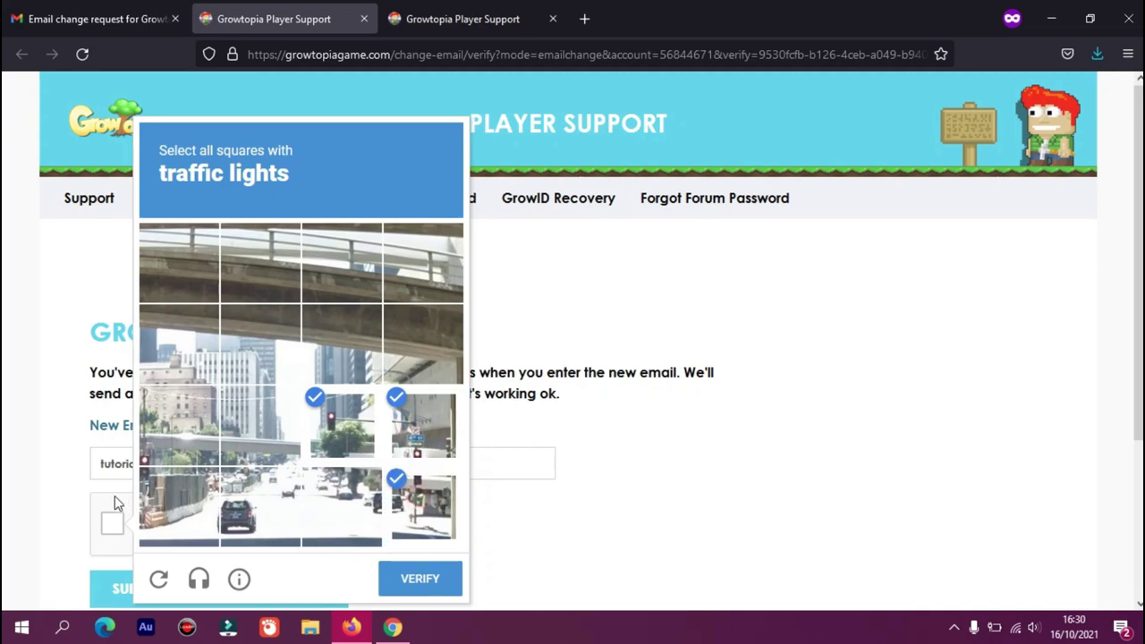
click(179, 506)
click(179, 427)
click(414, 579)
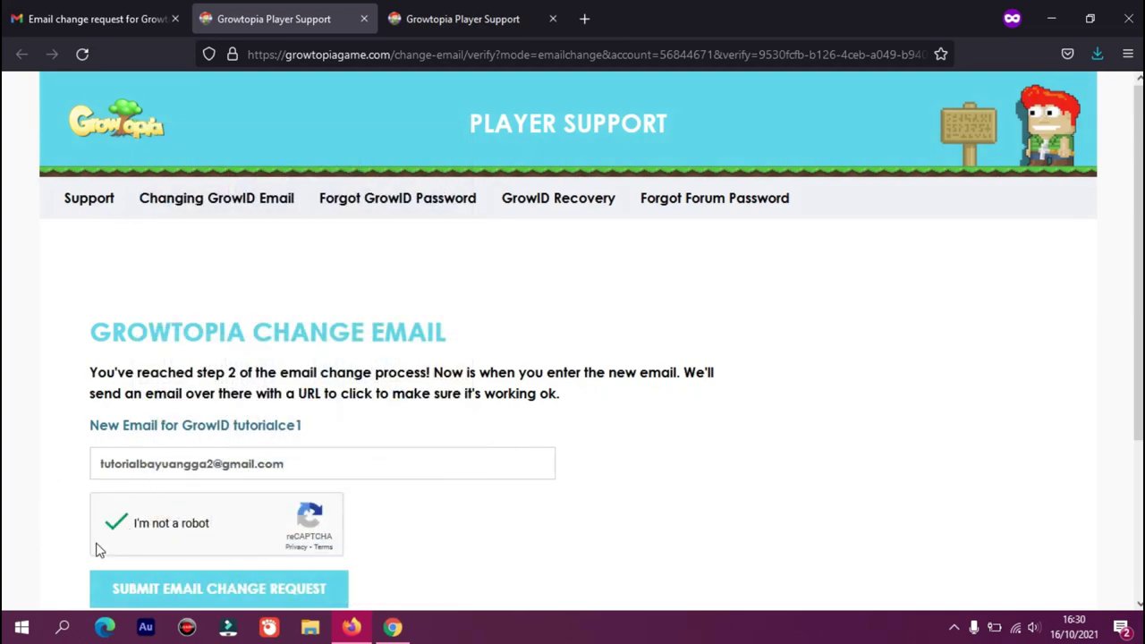
click(223, 593)
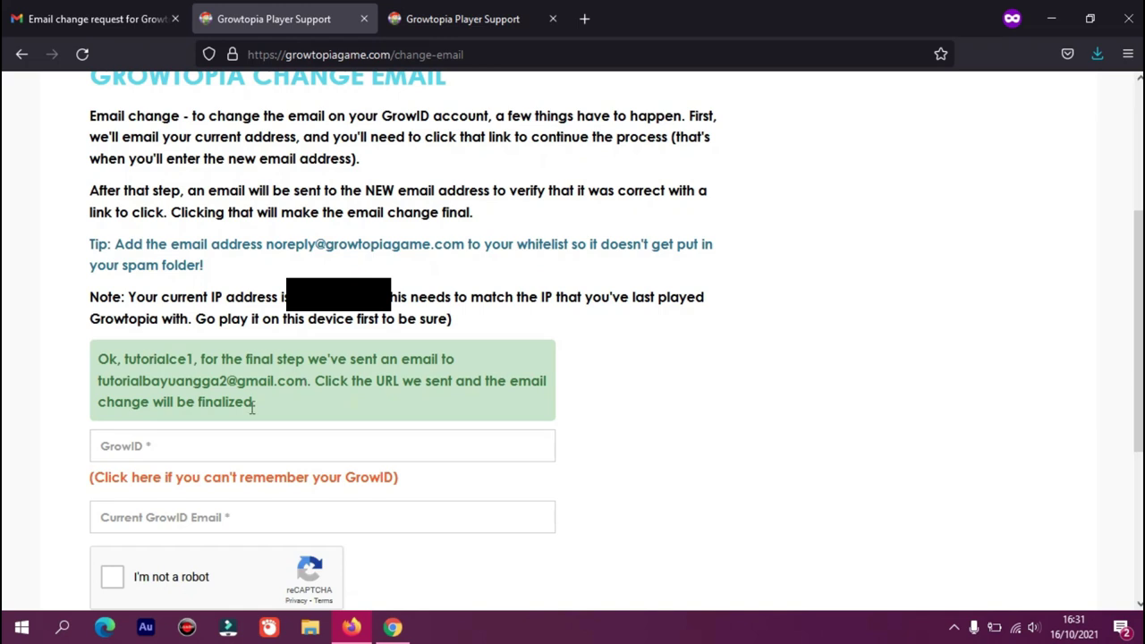
Bring up Gmail, dismiss the account panel, and open the GrowtopiaGame.com email change message
click(392, 627)
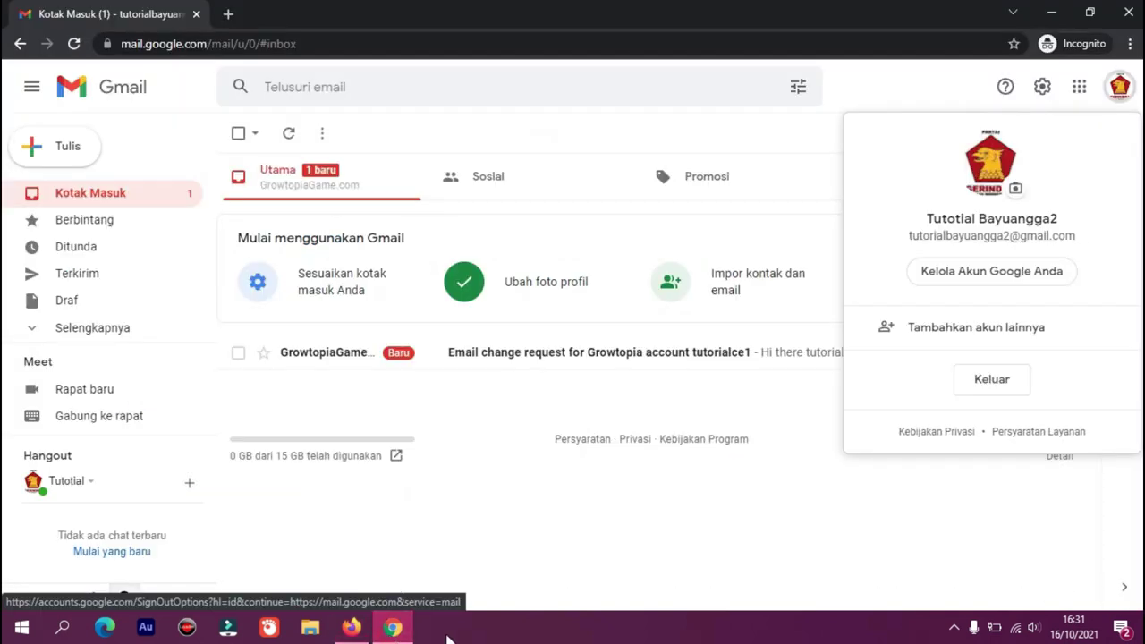
click(543, 393)
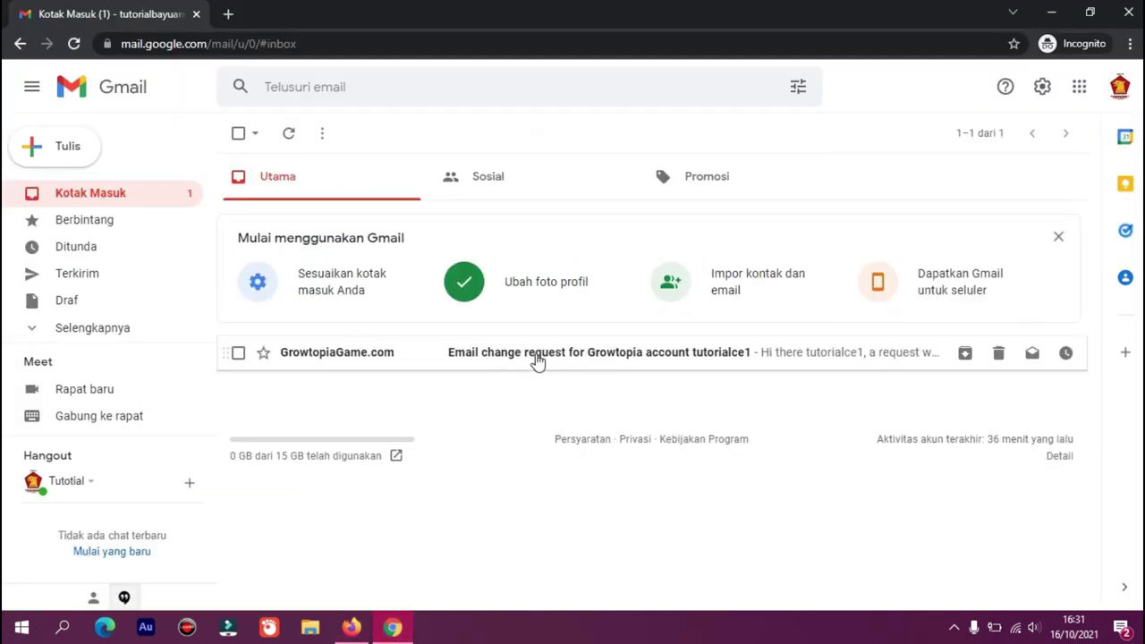
click(537, 357)
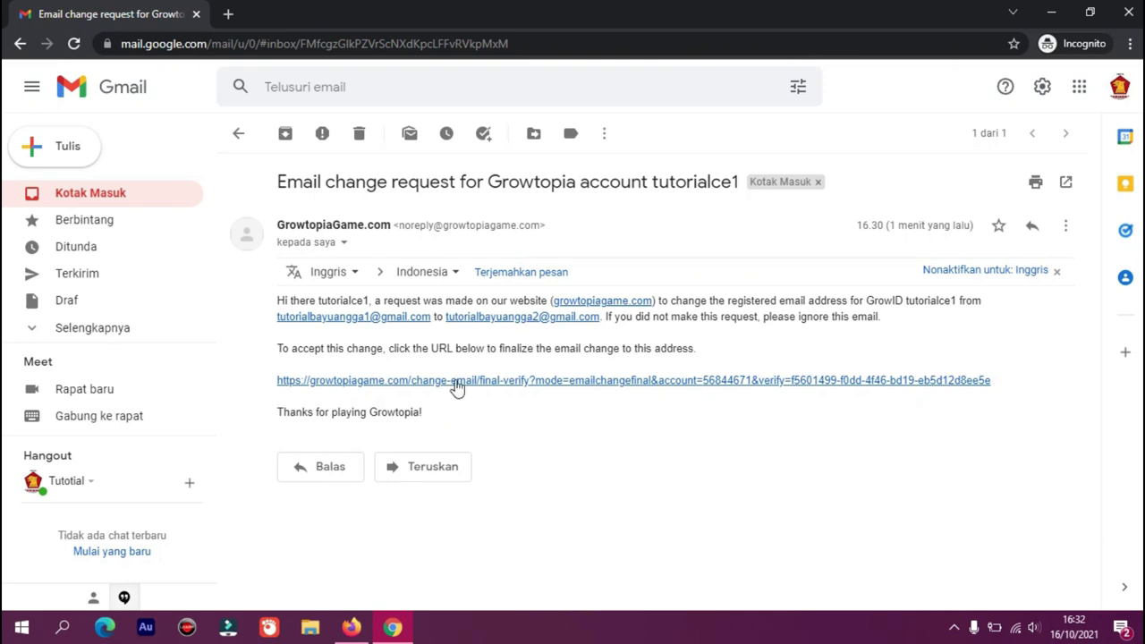
Follow the final-verify link in the email to confirm the new GrowID address
click(435, 380)
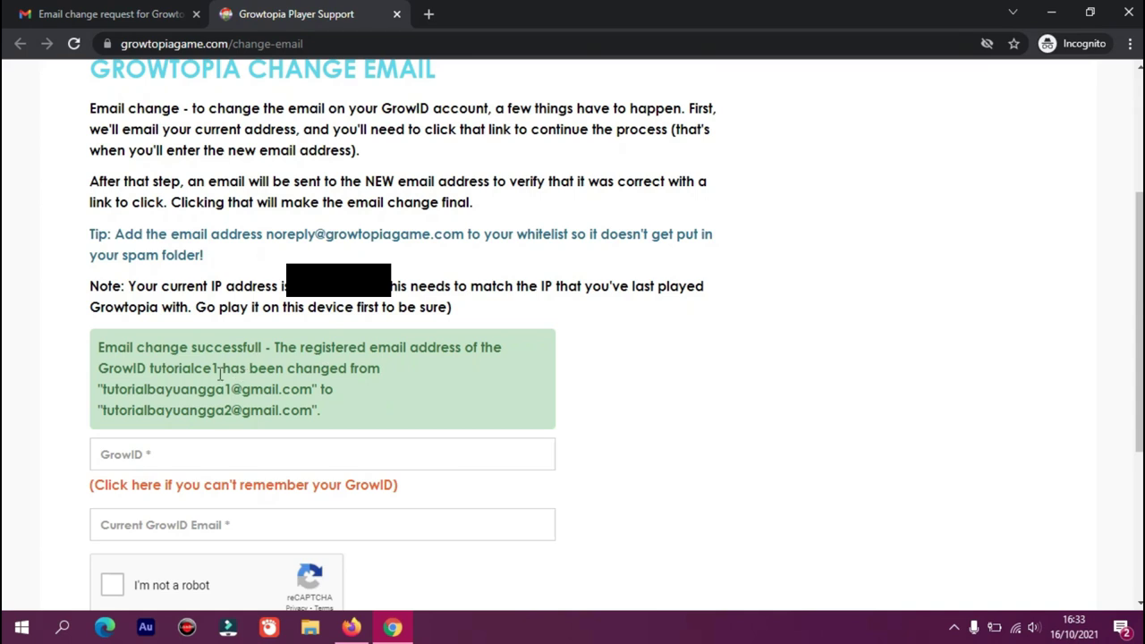
drag(218, 368, 151, 368)
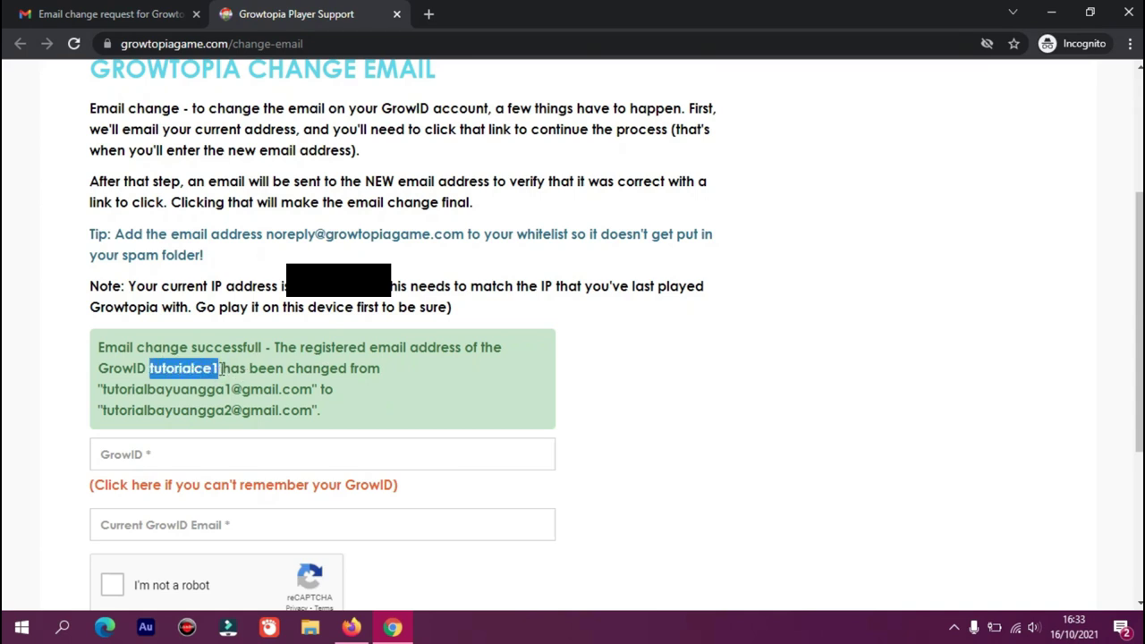
click(221, 368)
drag(221, 368, 149, 367)
click(220, 368)
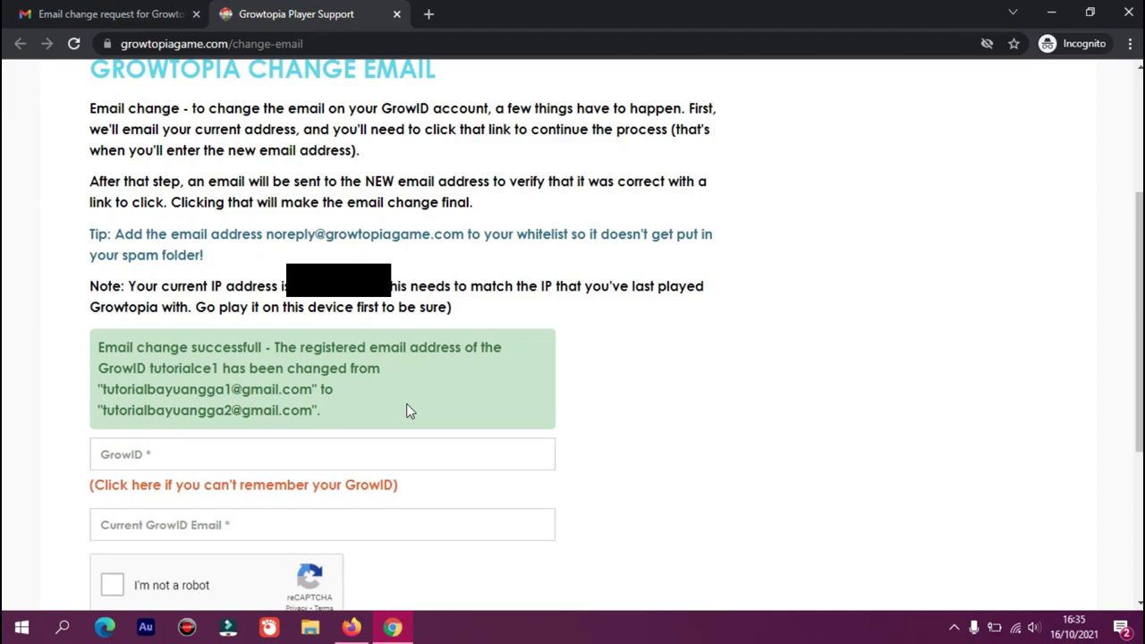
right_click(524, 152)
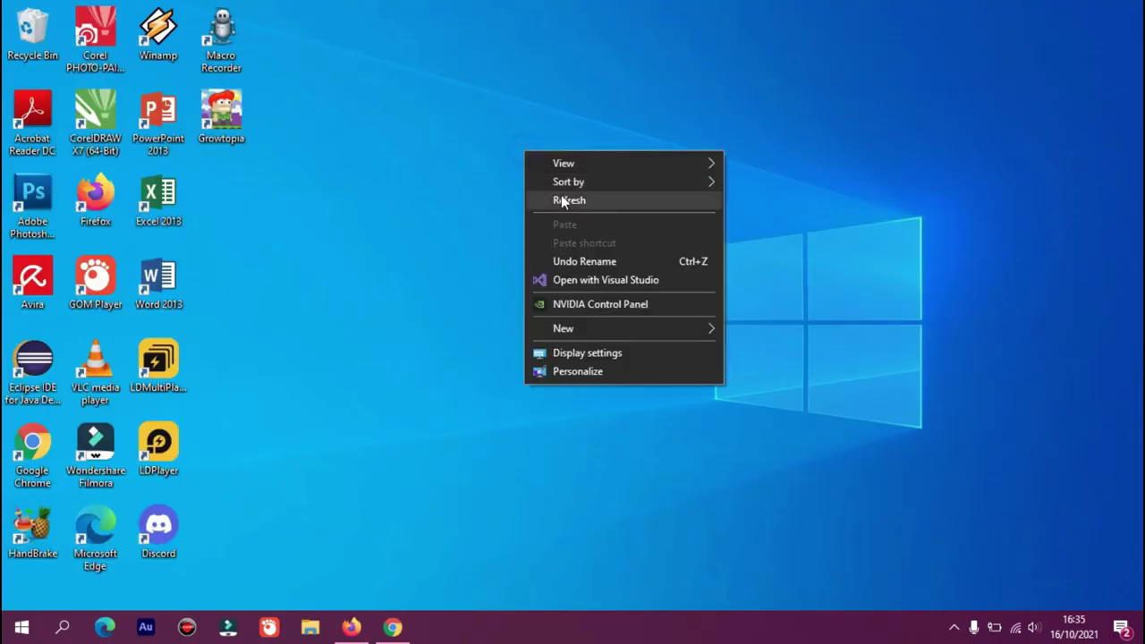
click(561, 196)
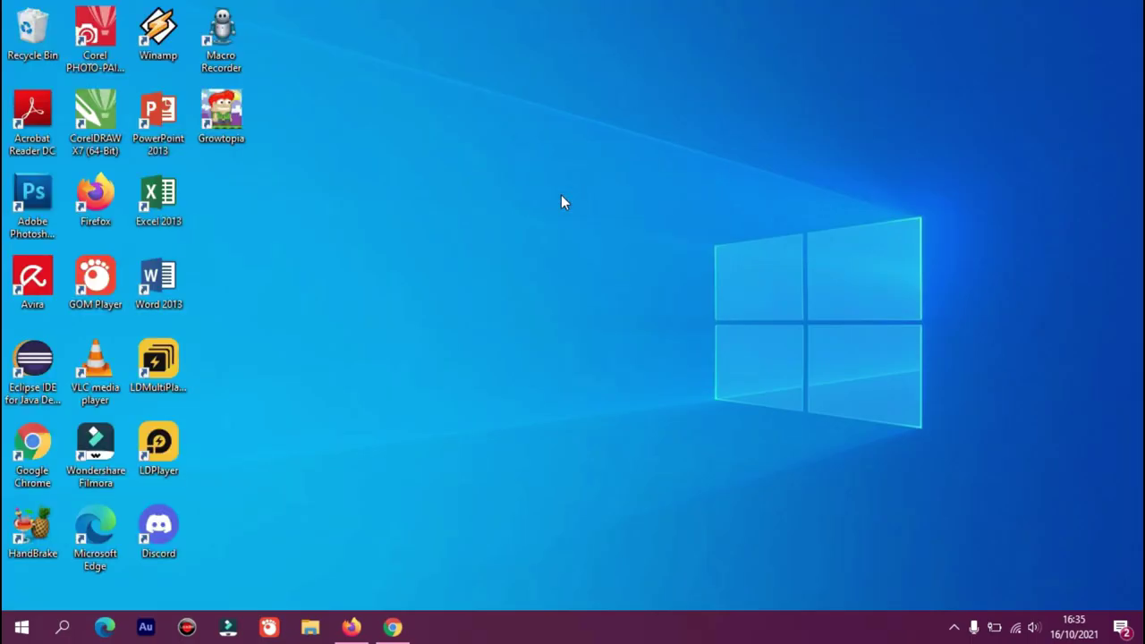